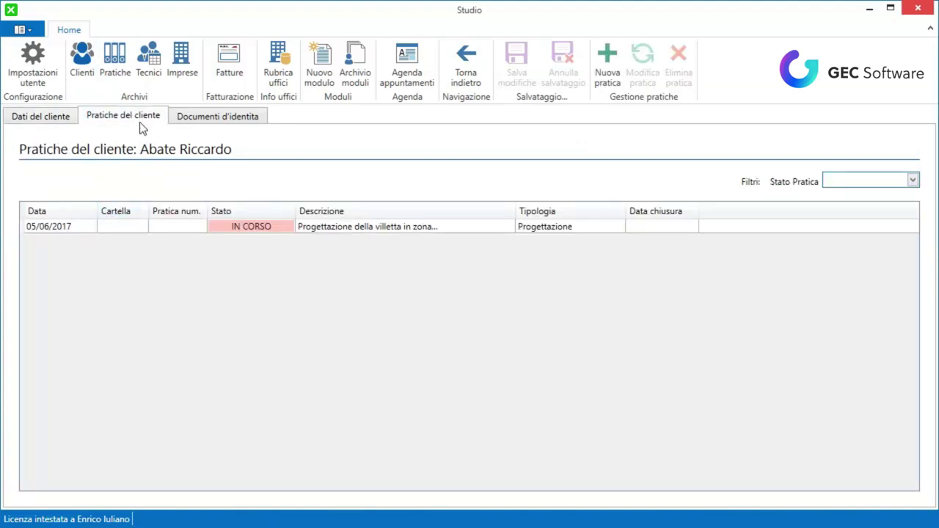
- Open the practice "Progettazione della villetta in zona..." from the first client's record in the client archive
{"action": "left_click", "coordinate": [116, 72]}
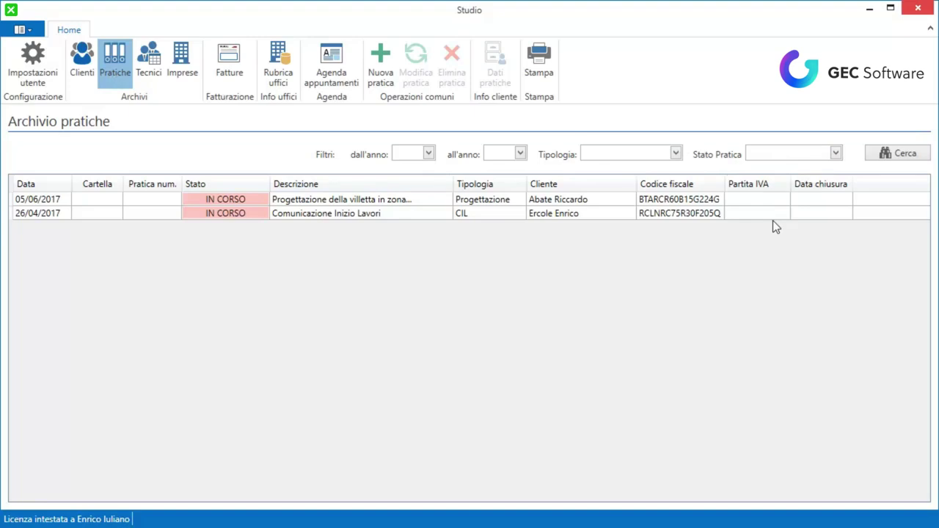
{"action": "left_click", "coordinate": [87, 78]}
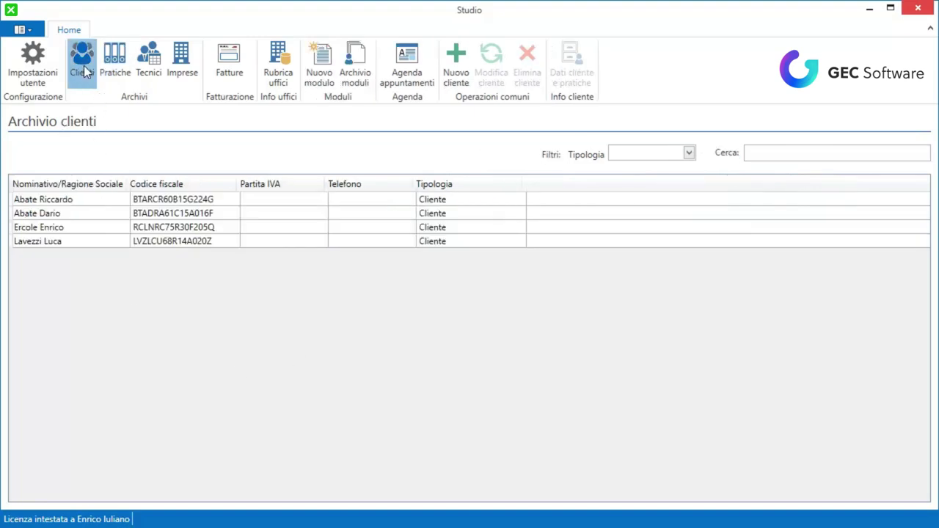
{"action": "double_click", "coordinate": [73, 201]}
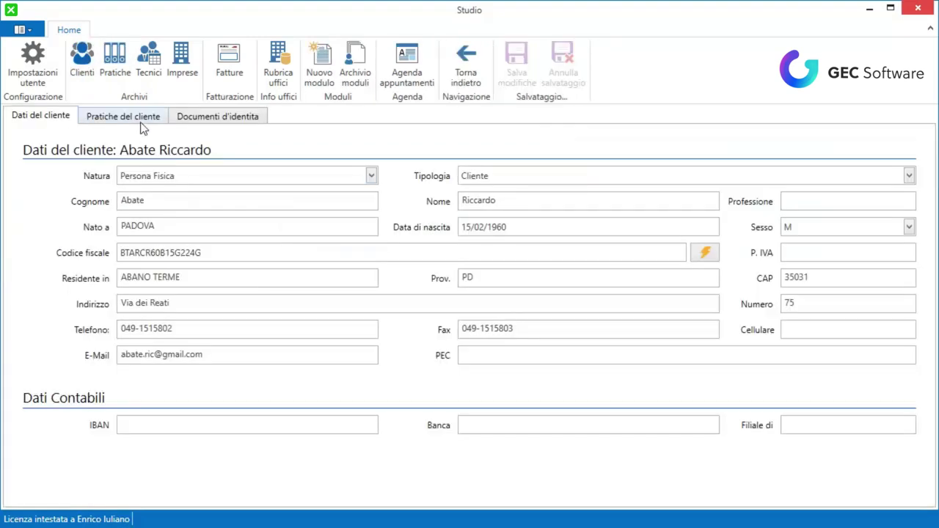
{"action": "left_click", "coordinate": [143, 123]}
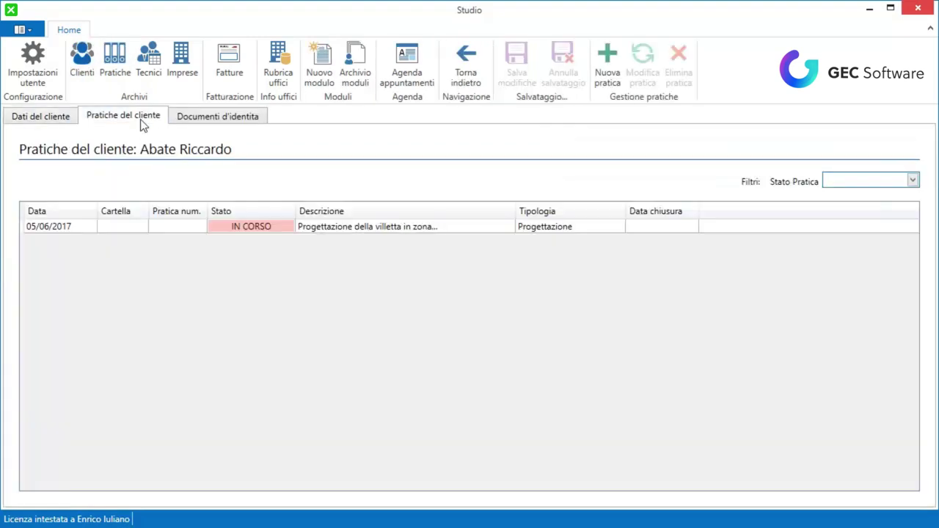
{"action": "double_click", "coordinate": [83, 225]}
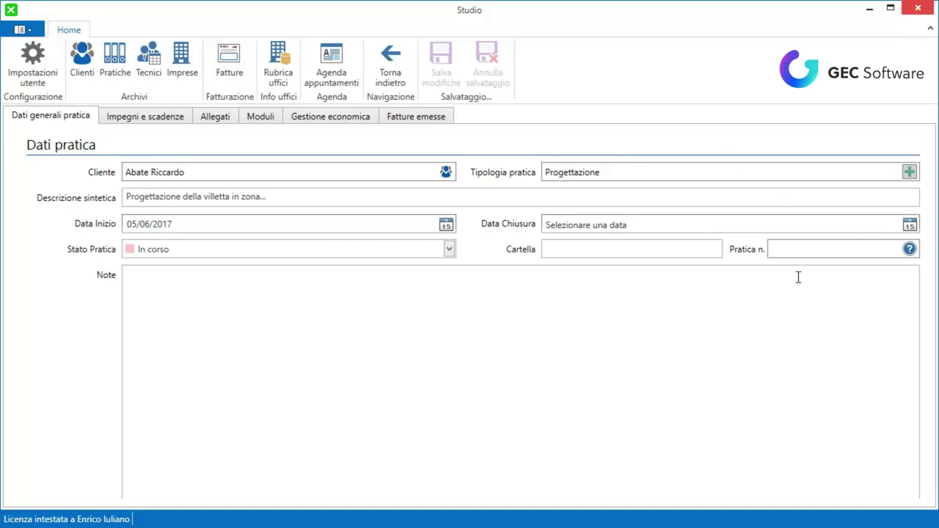
- Create a new event titled "Sopralluogo" in the practice's commitments and deadlines
{"action": "left_click", "coordinate": [142, 119]}
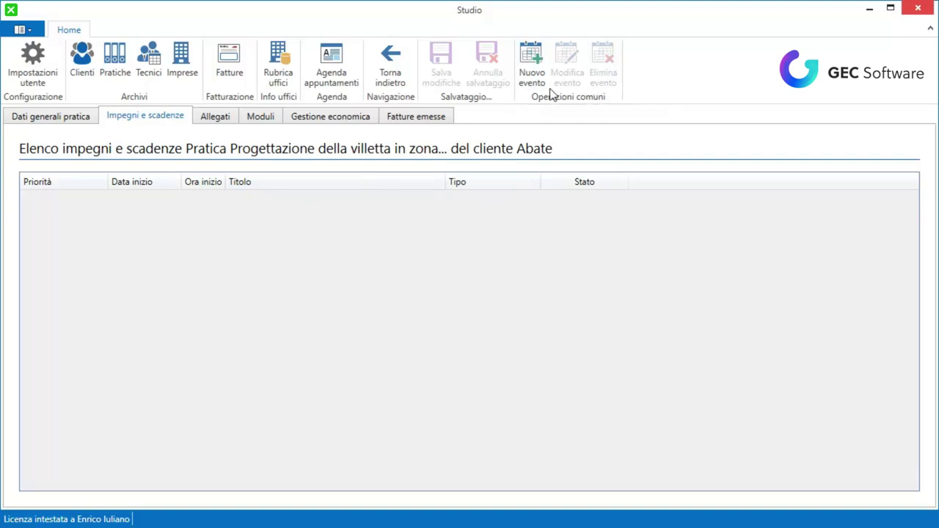
{"action": "left_click", "coordinate": [534, 62]}
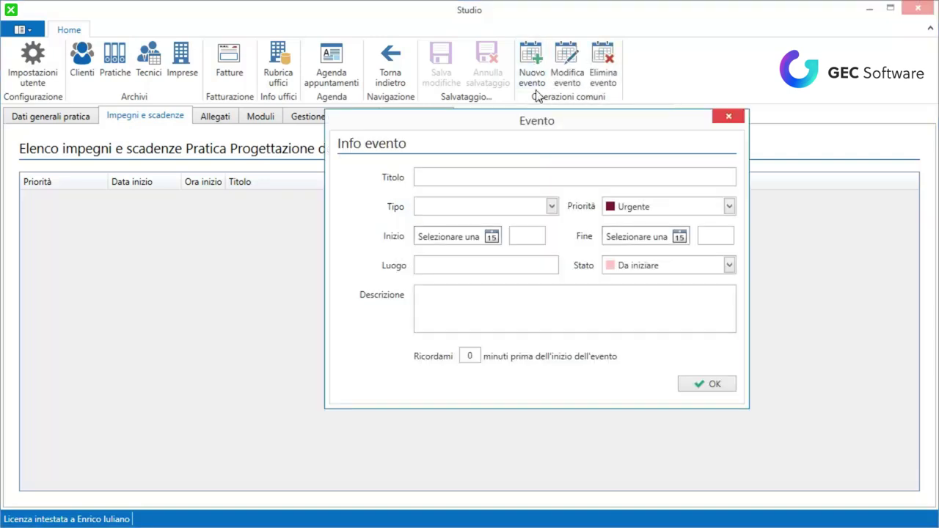
{"action": "left_click_drag", "start_coordinate": [522, 130], "coordinate": [468, 144]}
{"action": "left_click", "coordinate": [429, 195]}
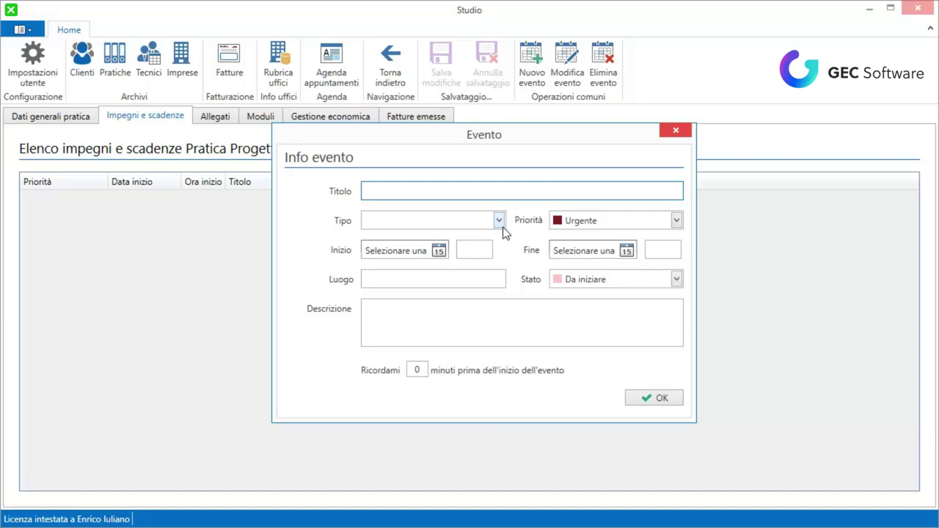
{"action": "type", "text": "Sopralluogo"}
- Set the new event's type to Impegno in agenda and its priority to Media
{"action": "left_click", "coordinate": [500, 220]}
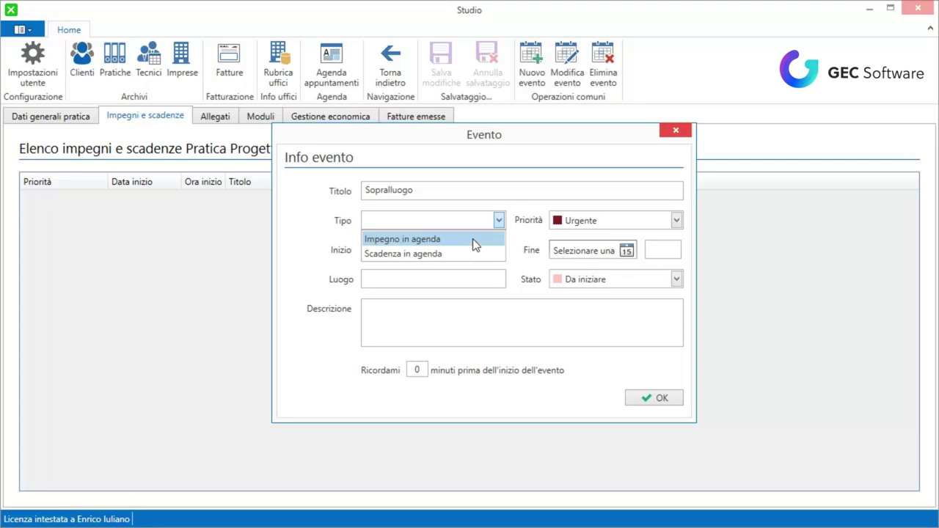
{"action": "left_click", "coordinate": [470, 235]}
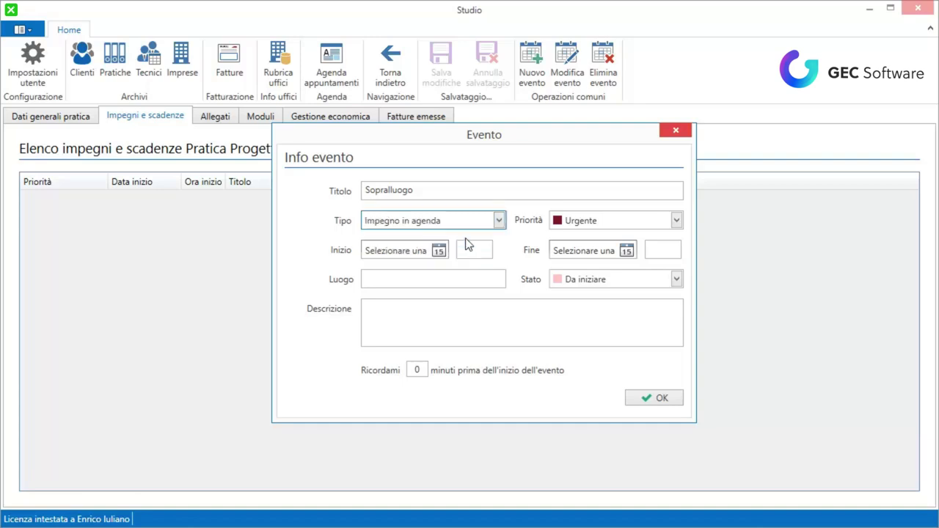
{"action": "left_click", "coordinate": [676, 220]}
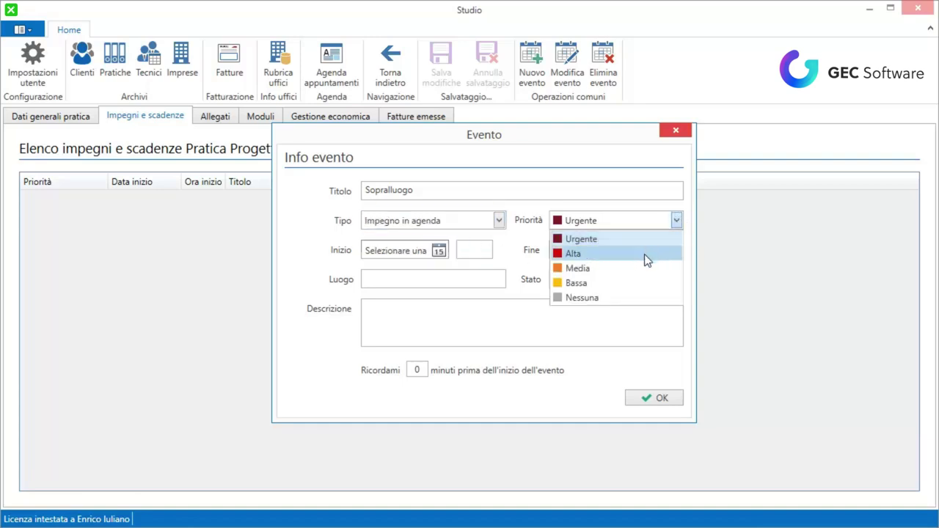
{"action": "left_click", "coordinate": [585, 269]}
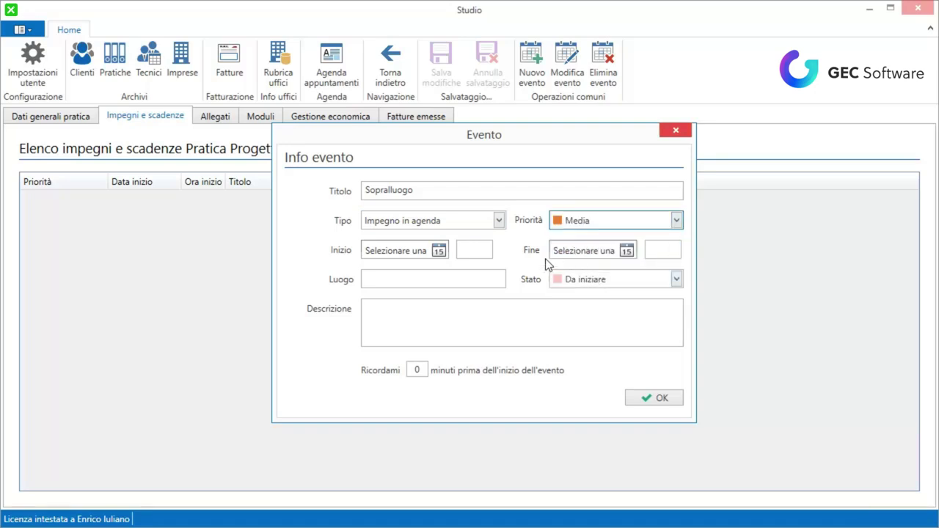
- Schedule the event to start on 06/06/2017 at 10:00 and end on 06/06/2017 at 12:00
{"action": "left_click", "coordinate": [439, 250]}
{"action": "left_click", "coordinate": [398, 314]}
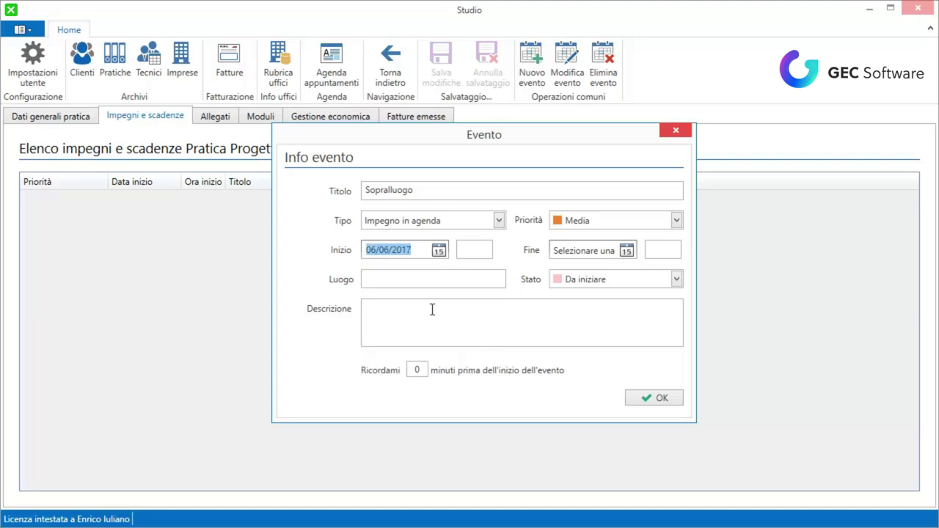
{"action": "left_click", "coordinate": [474, 250]}
{"action": "type", "text": "10:00"}
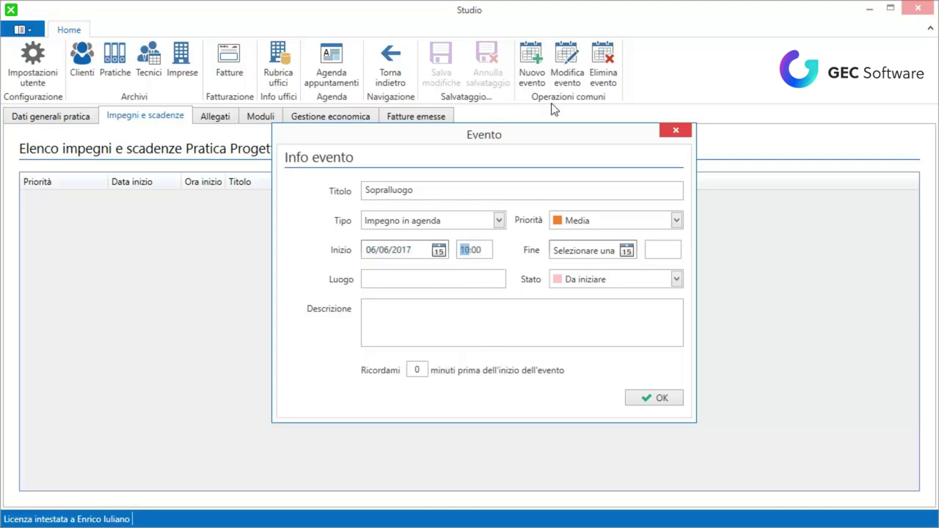
{"action": "left_click", "coordinate": [627, 250]}
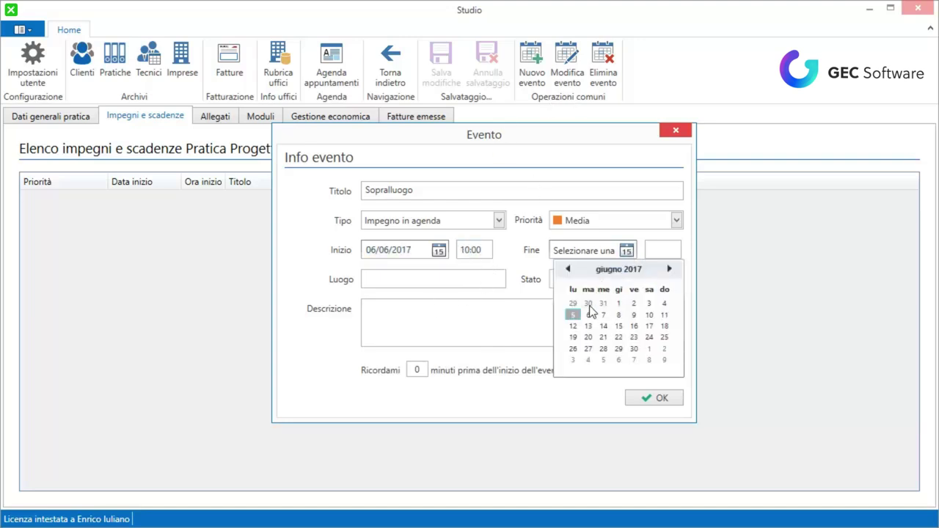
{"action": "left_click", "coordinate": [590, 314]}
{"action": "left_click", "coordinate": [663, 249]}
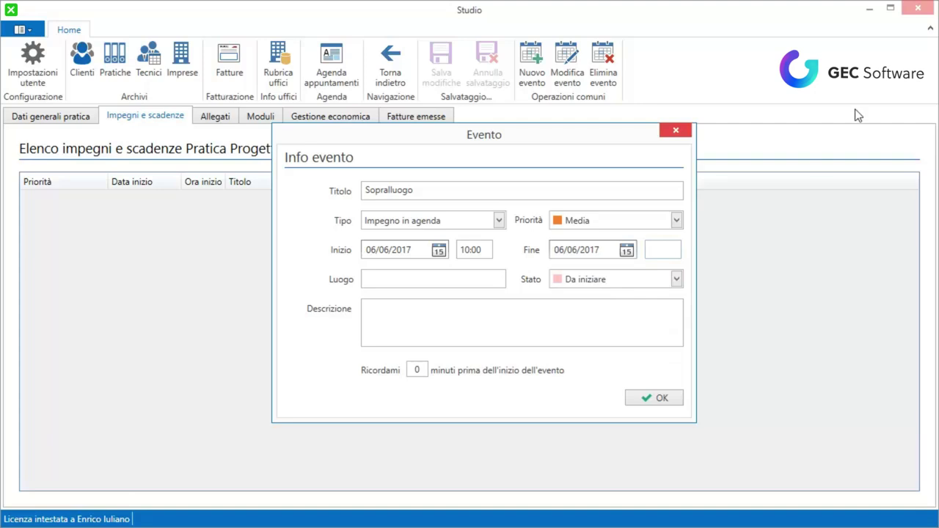
{"action": "type", "text": "12:00"}
- Set the event's location to Avellino and keep its status as Da iniziare
{"action": "left_click", "coordinate": [434, 280]}
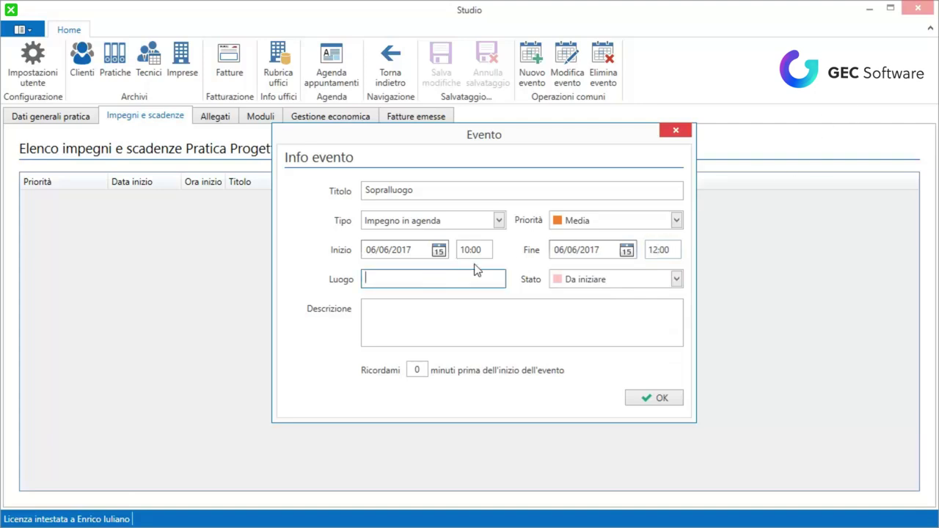
{"action": "type", "text": "Avellino"}
{"action": "key", "text": "Tab"}
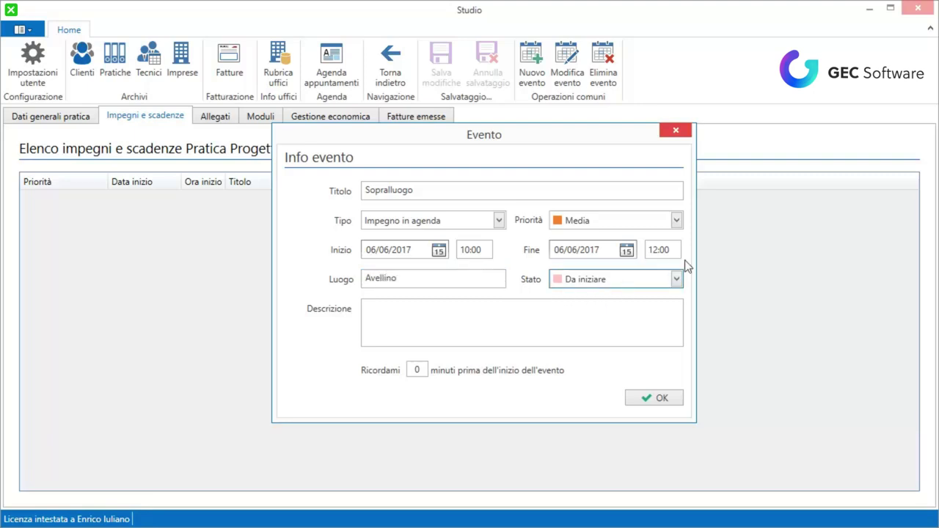
{"action": "left_click", "coordinate": [676, 279]}
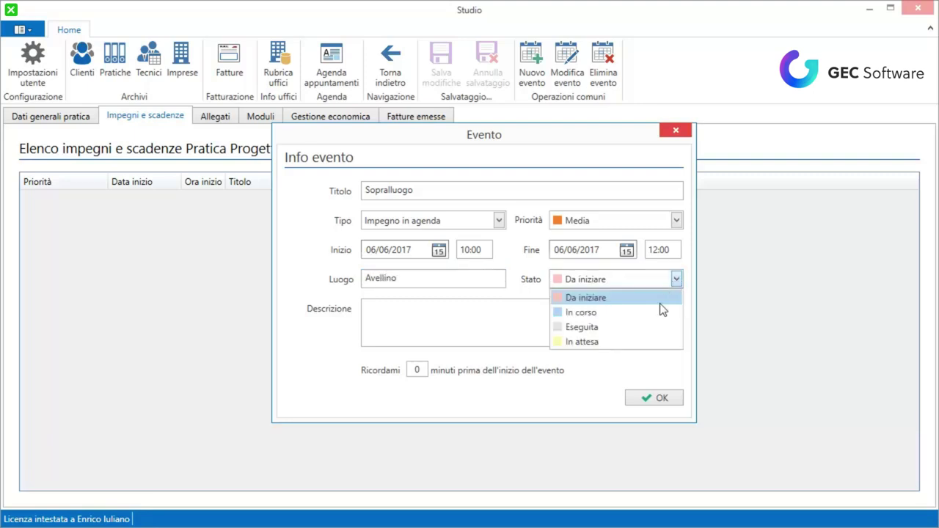
{"action": "left_click", "coordinate": [496, 332]}
- Describe the event as "Sopralluogo..." and save it with a reminder 15 minutes before the start
{"action": "left_click", "coordinate": [454, 313]}
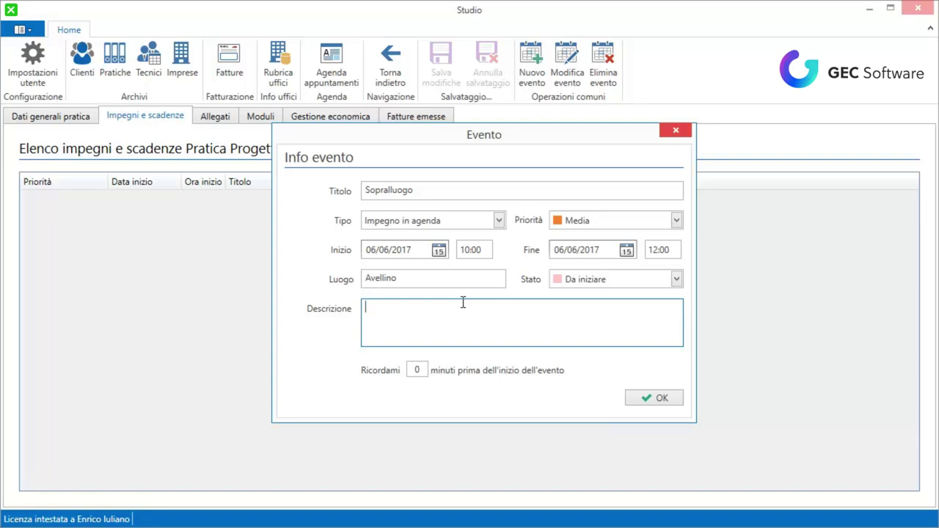
{"action": "type", "text": "Sopralluogo..."}
{"action": "left_click", "coordinate": [417, 370]}
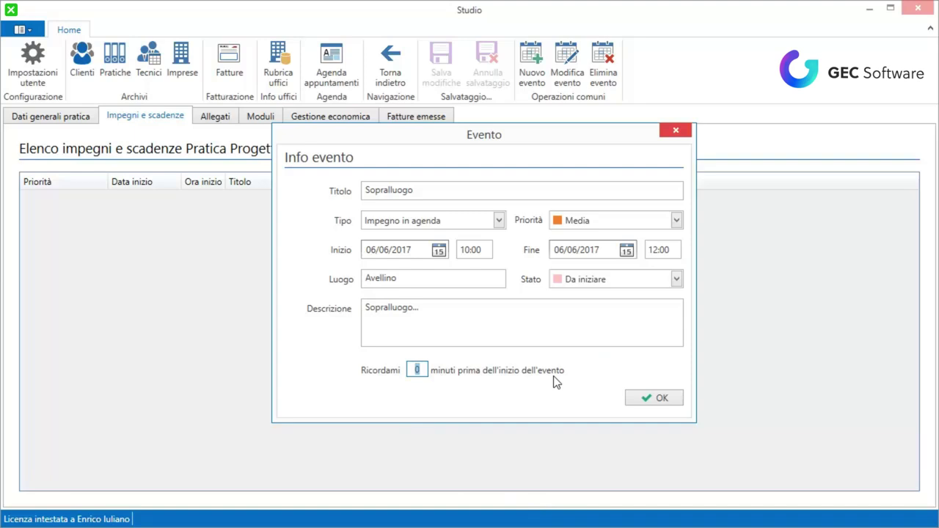
{"action": "type", "text": "15"}
{"action": "left_click", "coordinate": [661, 398]}
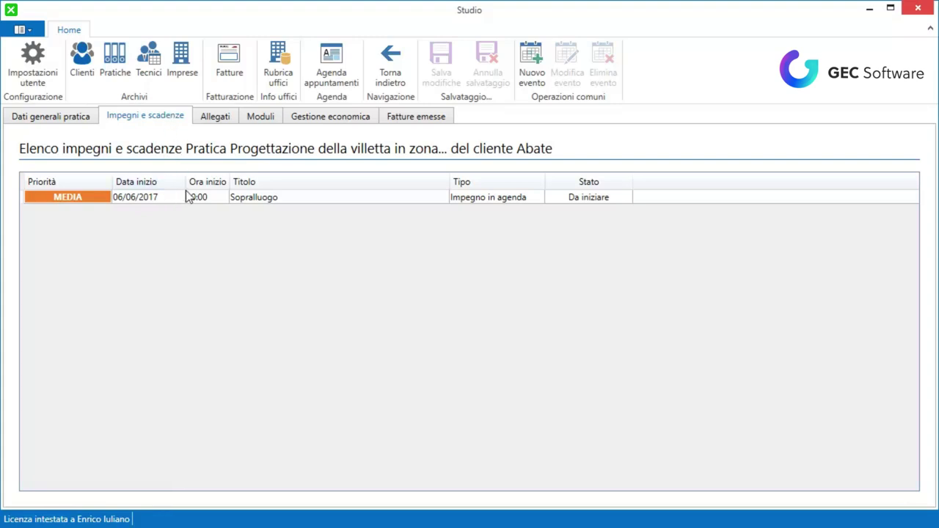
- Look up the Sopralluogo appointment on 6 June 2017 in the appointment agenda and examine its event details
{"action": "left_click", "coordinate": [328, 60]}
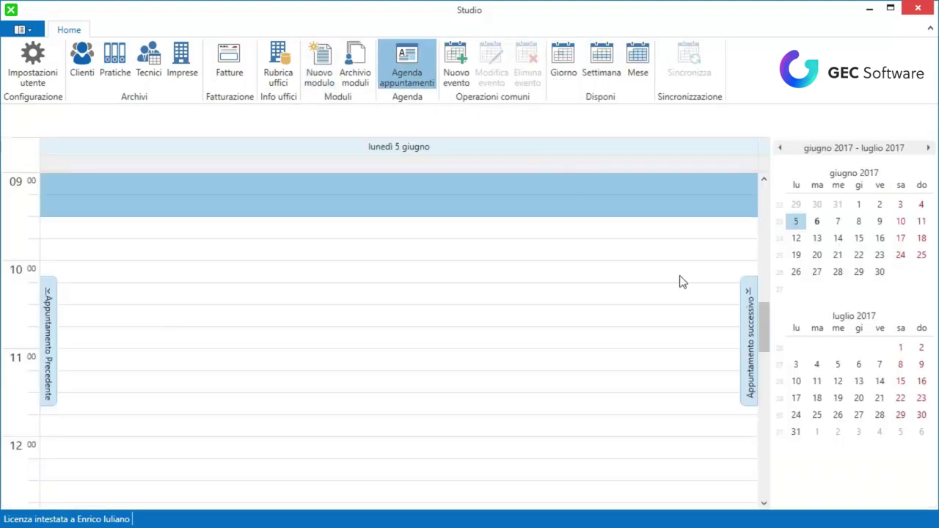
{"action": "left_click", "coordinate": [816, 221]}
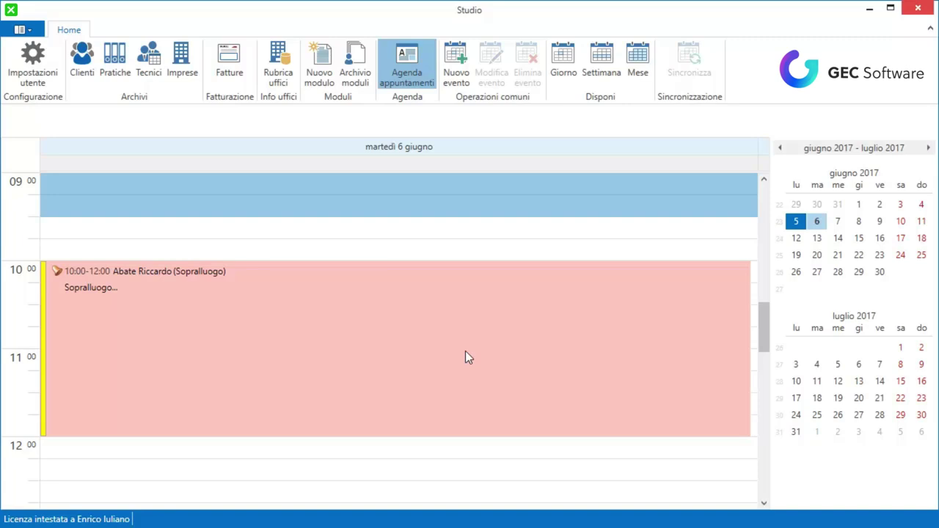
{"action": "double_click", "coordinate": [395, 304]}
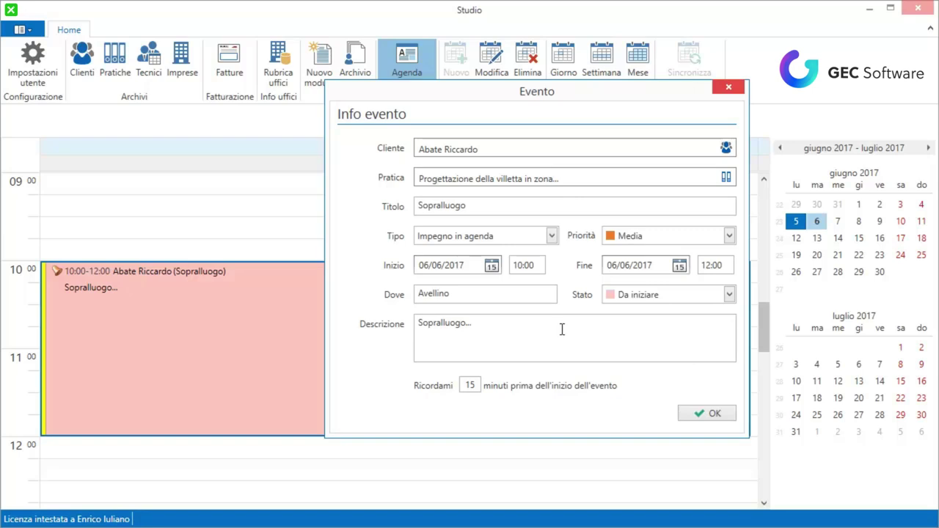
{"action": "left_click", "coordinate": [737, 91]}
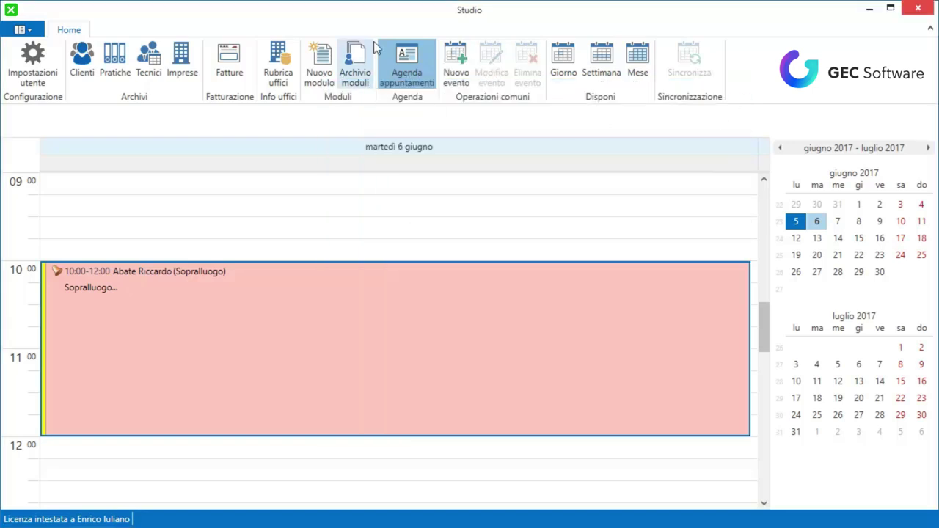
{"action": "double_click", "coordinate": [373, 338]}
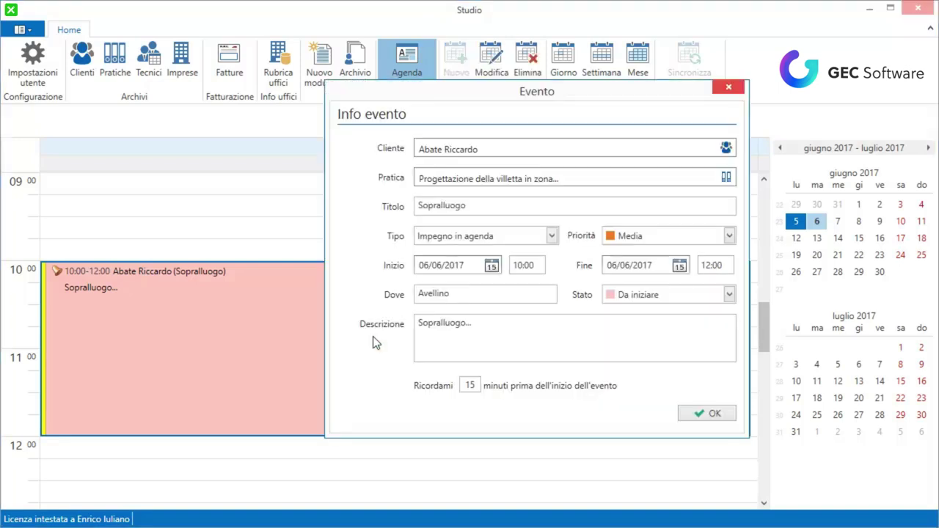
{"action": "left_click_drag", "start_coordinate": [598, 87], "coordinate": [537, 98]}
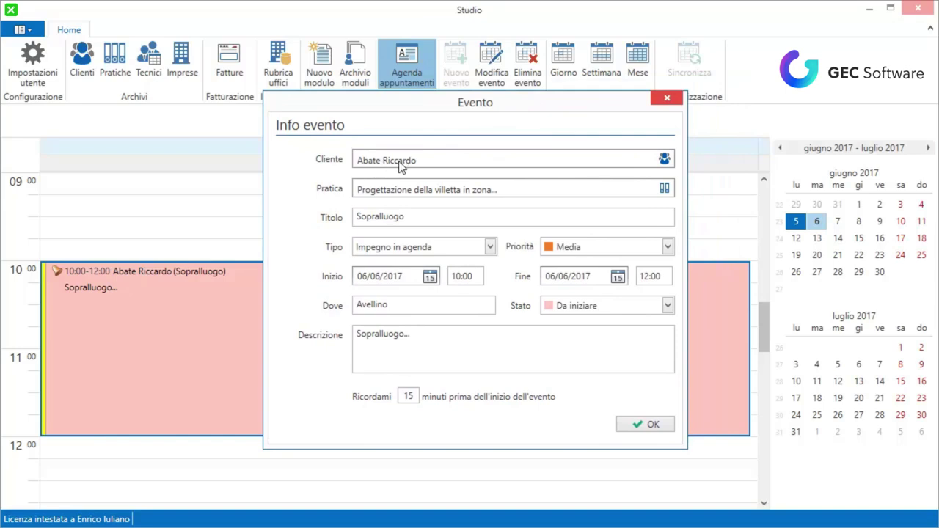